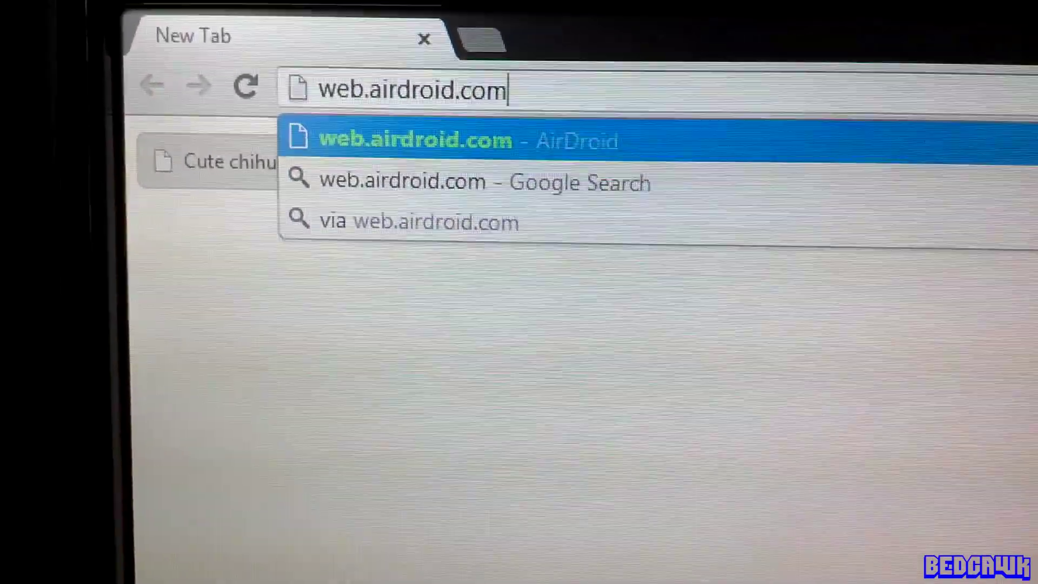
# - Load web.airdroid.com in the new Chrome tab
pyautogui.press('Return')
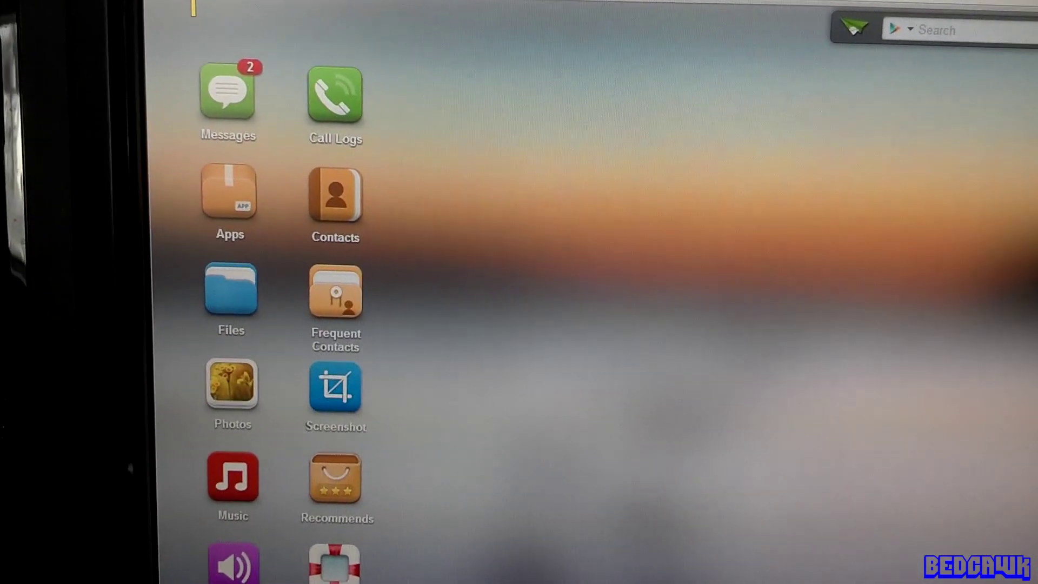
pyautogui.click(221, 85)
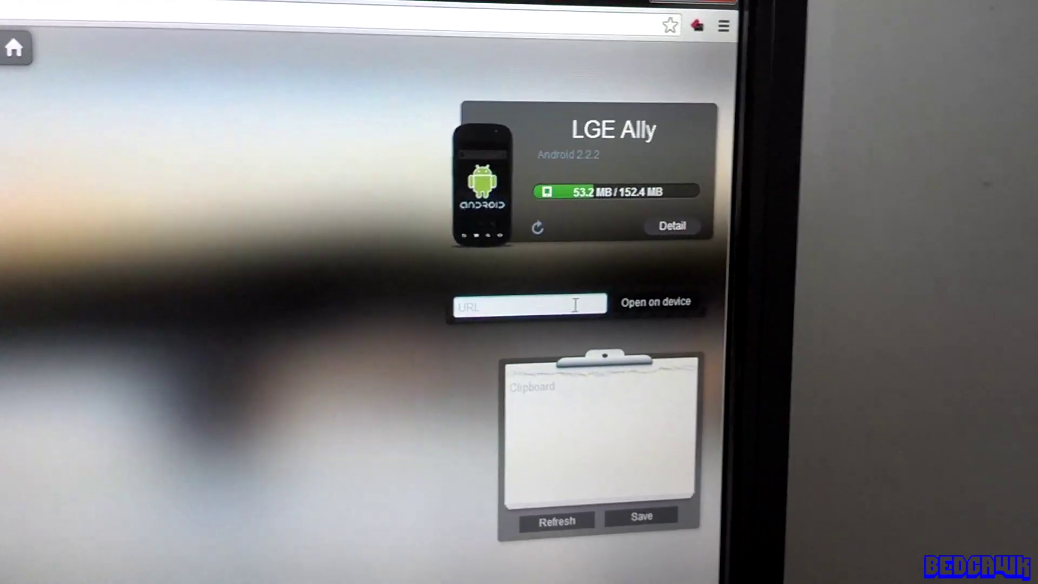
# - Focus the Open on device URL box to enter youtube.com/bedcawk
pyautogui.click(601, 393)
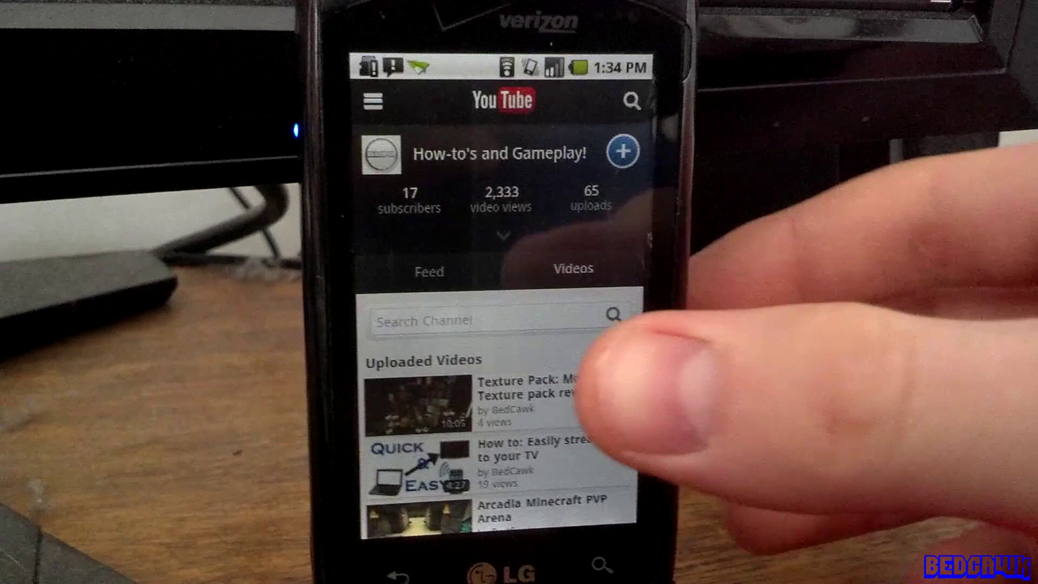
pyautogui.scroll(-5, 559, 382)
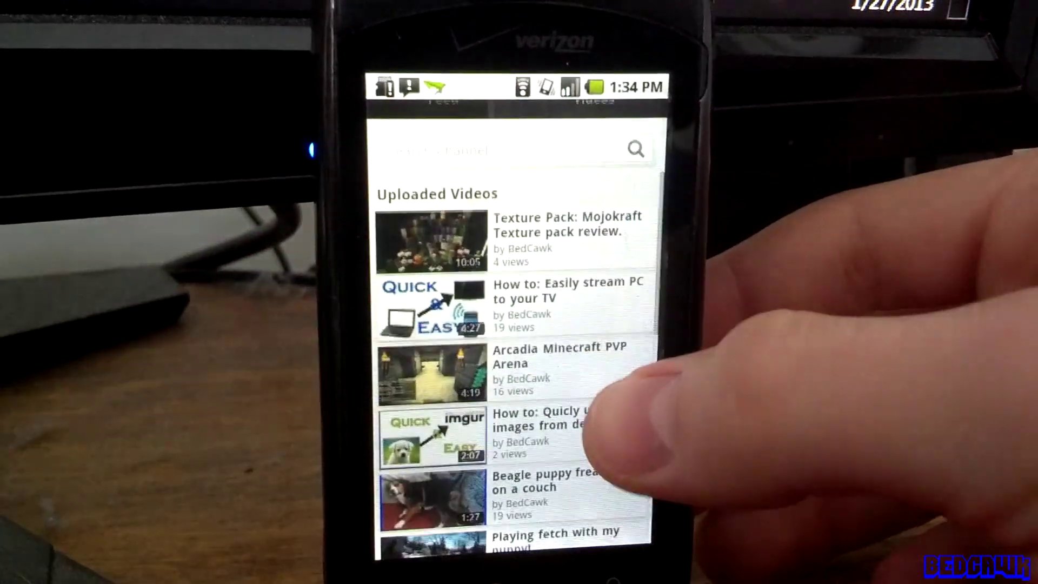